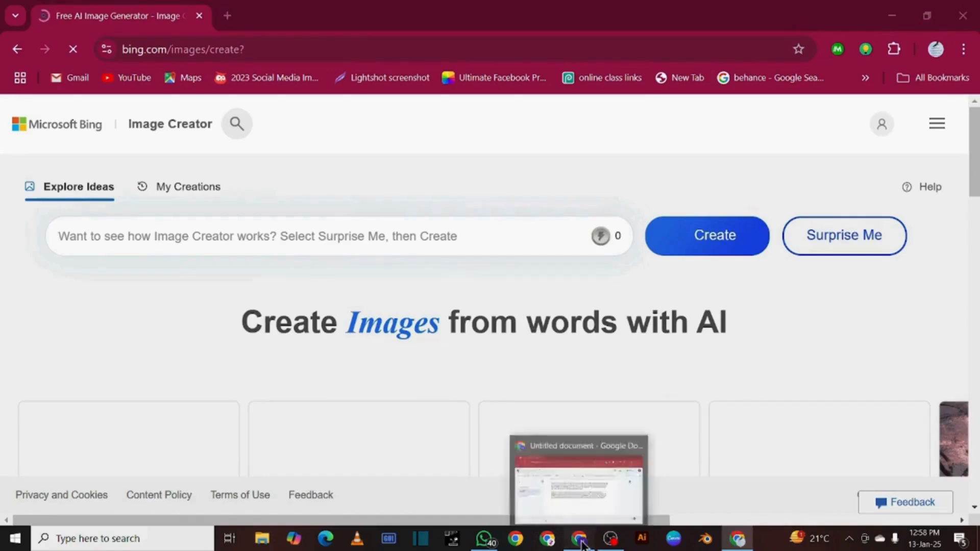
# Switch to the Google Docs document and copy the paragraph describing the YouTube profile on a glass ID card
pyautogui.click(581, 542)
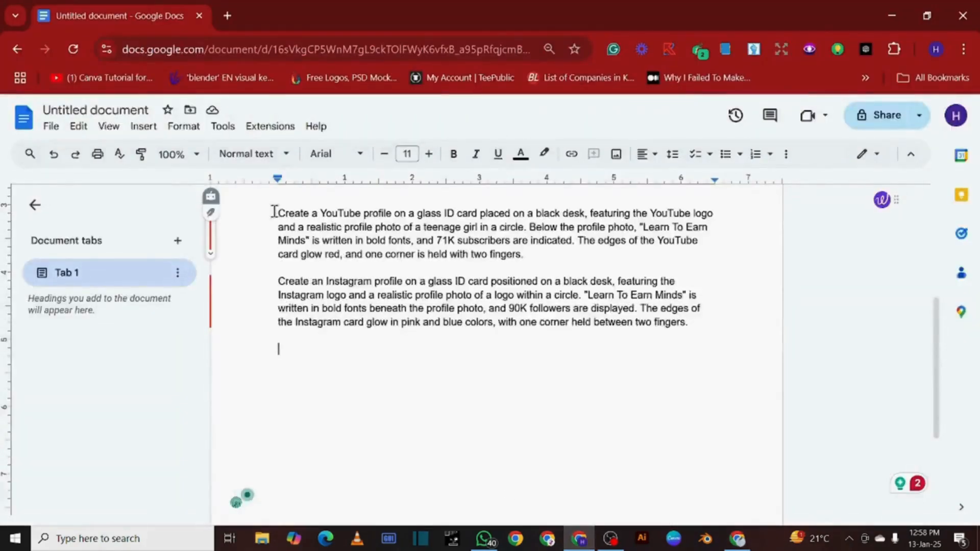
pyautogui.moveTo(274, 212); pyautogui.dragTo(522, 254)
pyautogui.rightClick(521, 253)
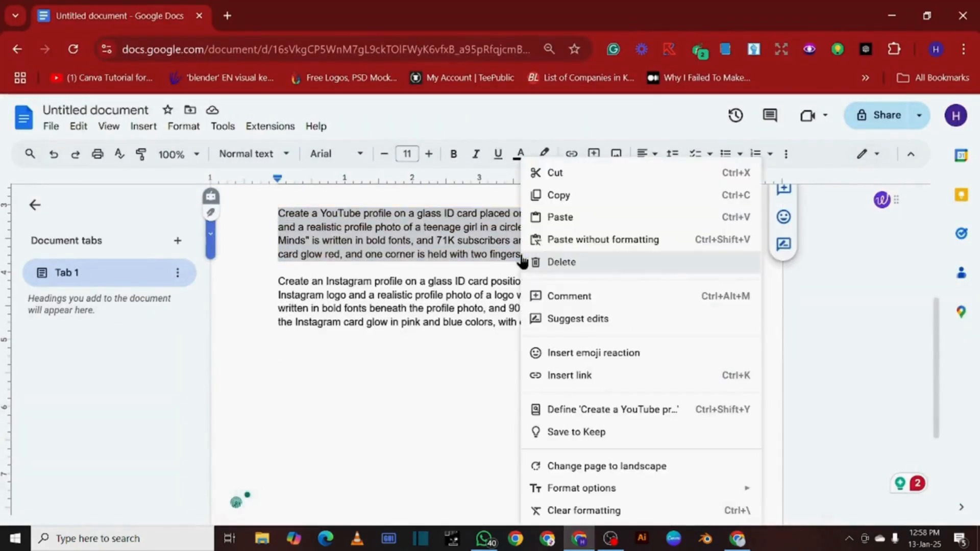
pyautogui.click(562, 196)
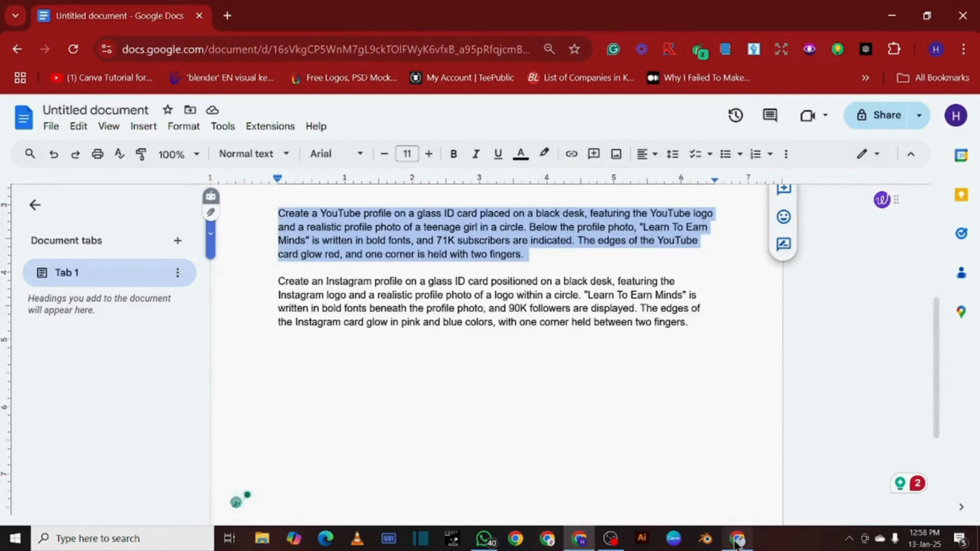
# Paste the copied YouTube profile prompt into Bing Image Creator and generate images from it
pyautogui.moveTo(737, 544)
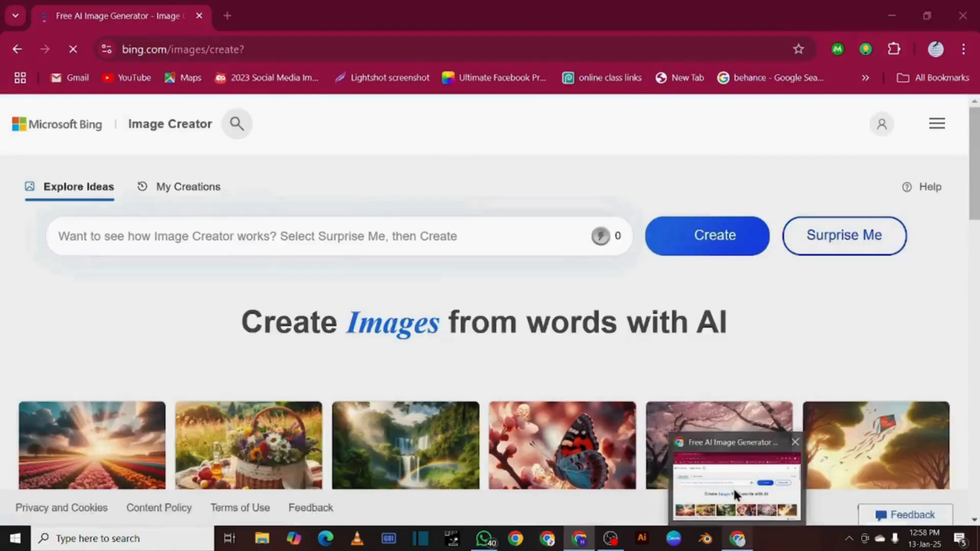
pyautogui.click(737, 493)
pyautogui.click(69, 239)
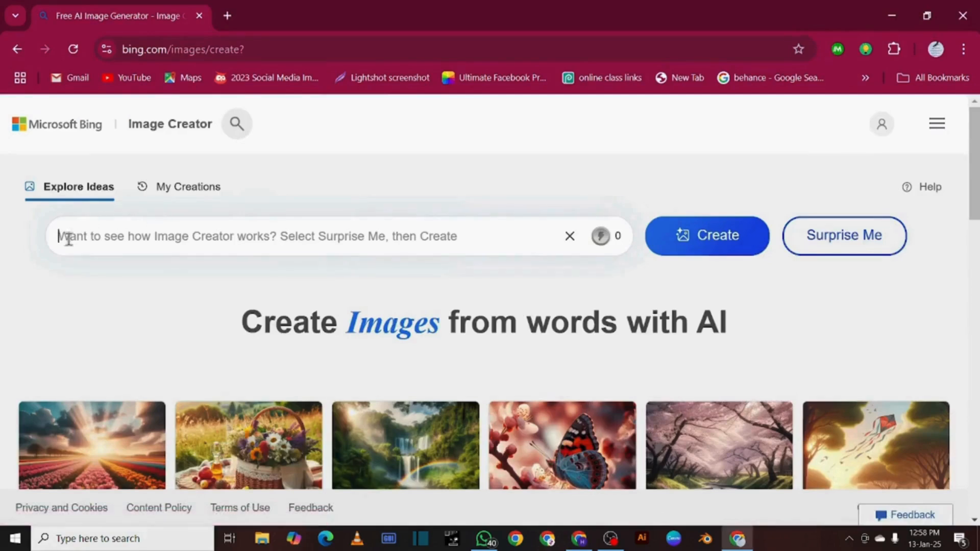
pyautogui.rightClick(68, 239)
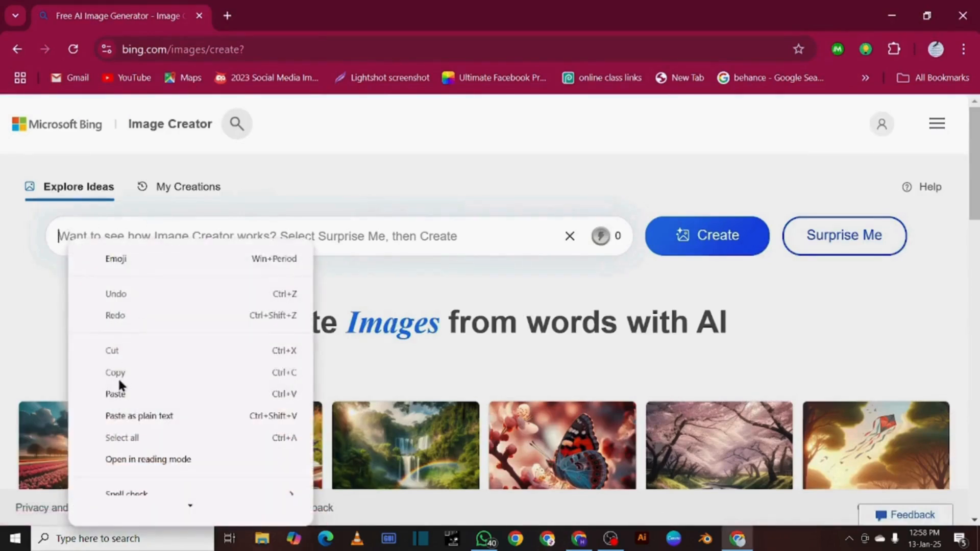
pyautogui.click(117, 392)
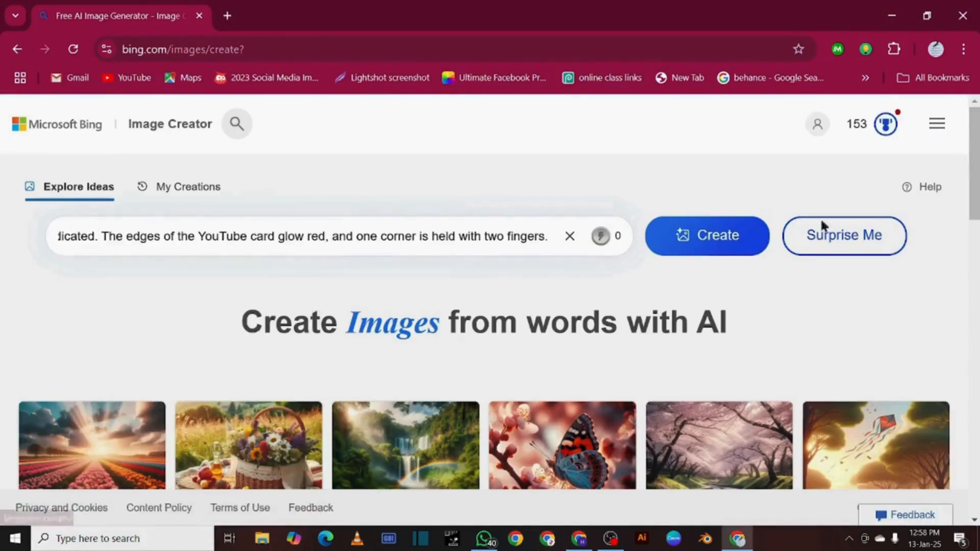
pyautogui.click(729, 238)
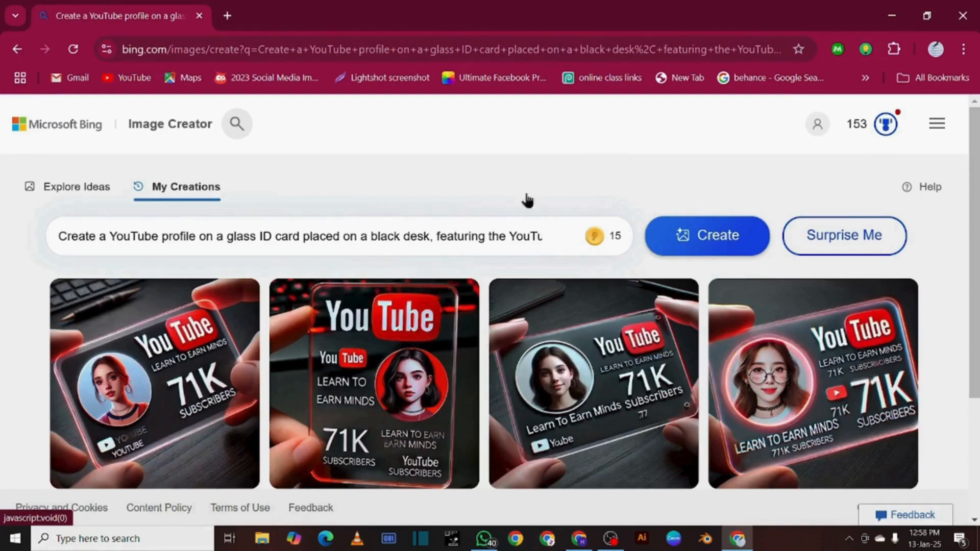
# Examine each of the four generated YouTube card images at full size, starting with the first, and return to the results
pyautogui.click(191, 377)
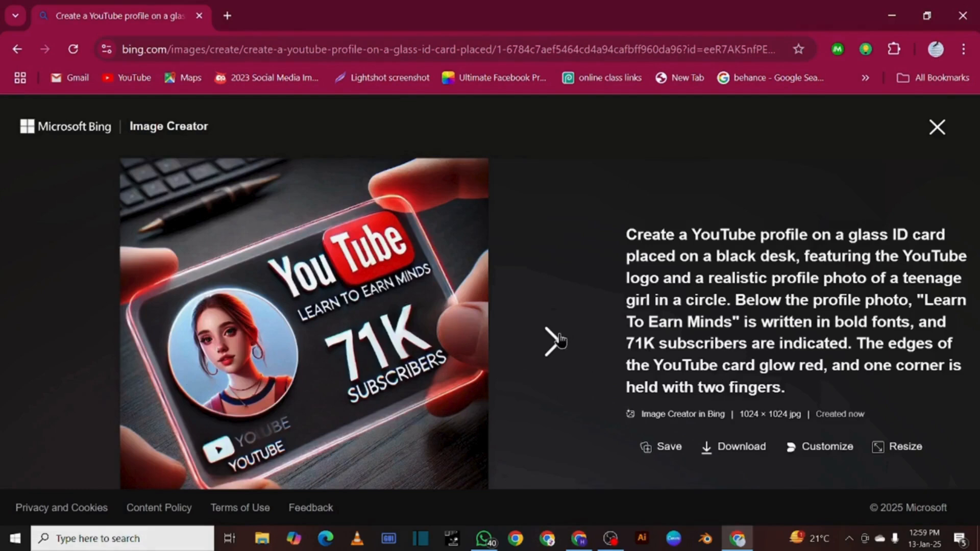
pyautogui.click(553, 343)
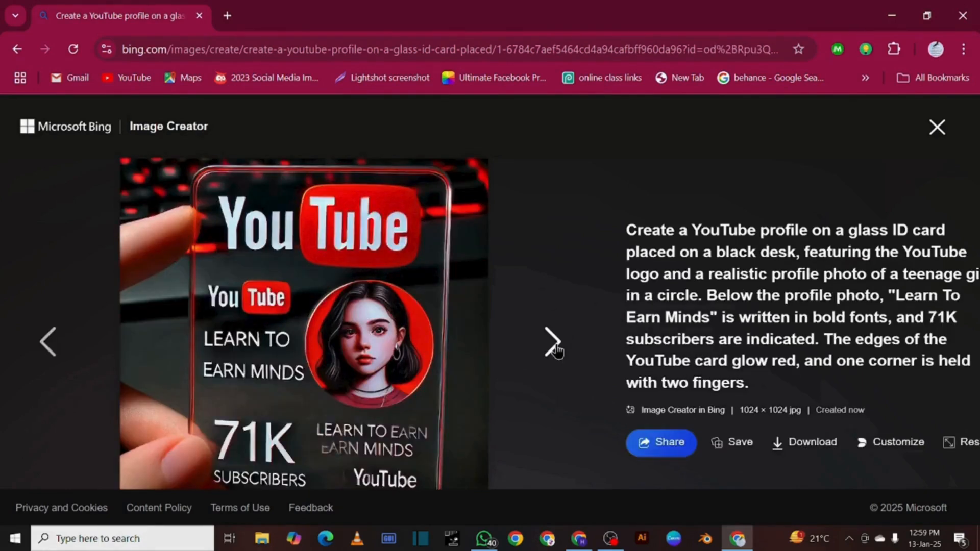
pyautogui.click(556, 349)
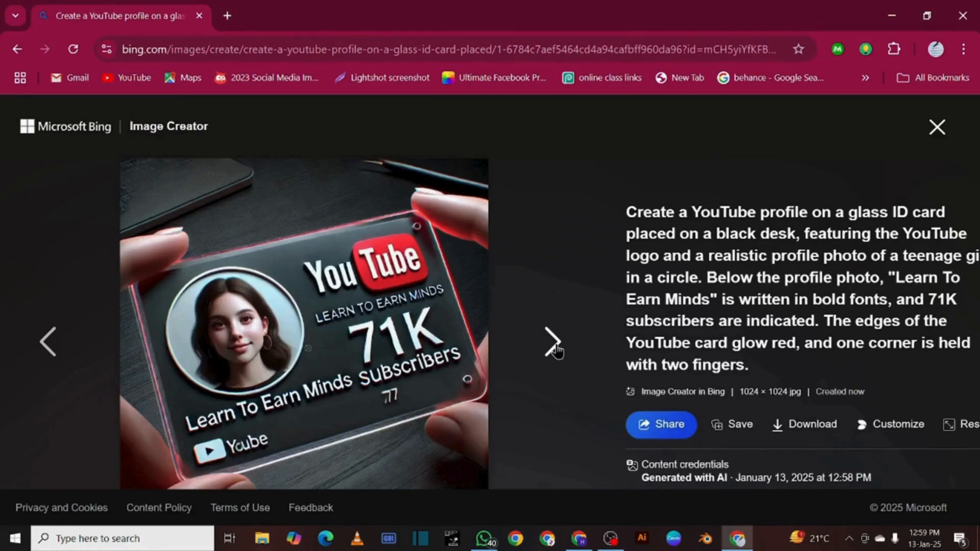
pyautogui.click(557, 350)
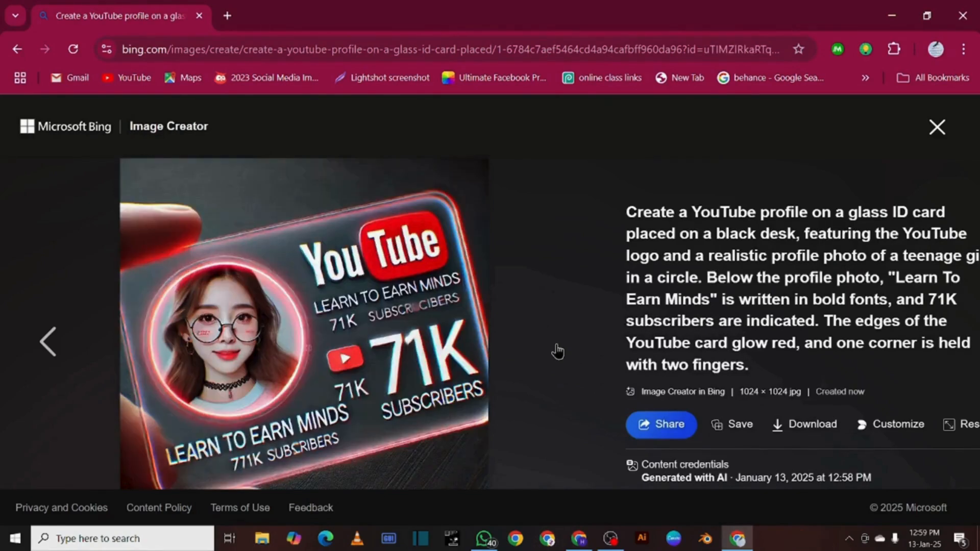
pyautogui.click(936, 133)
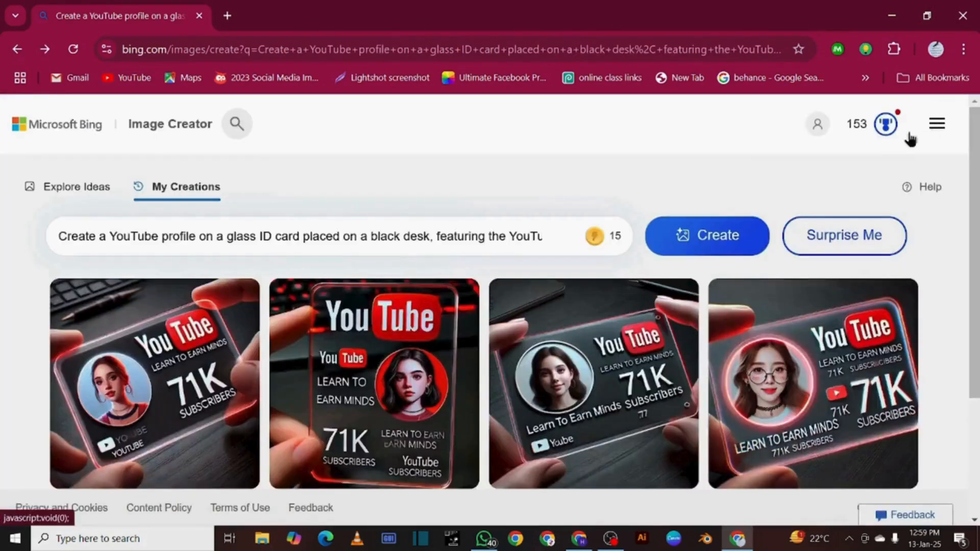
# Generate another set of images from the same YouTube prompt and view all four at full size
pyautogui.click(718, 247)
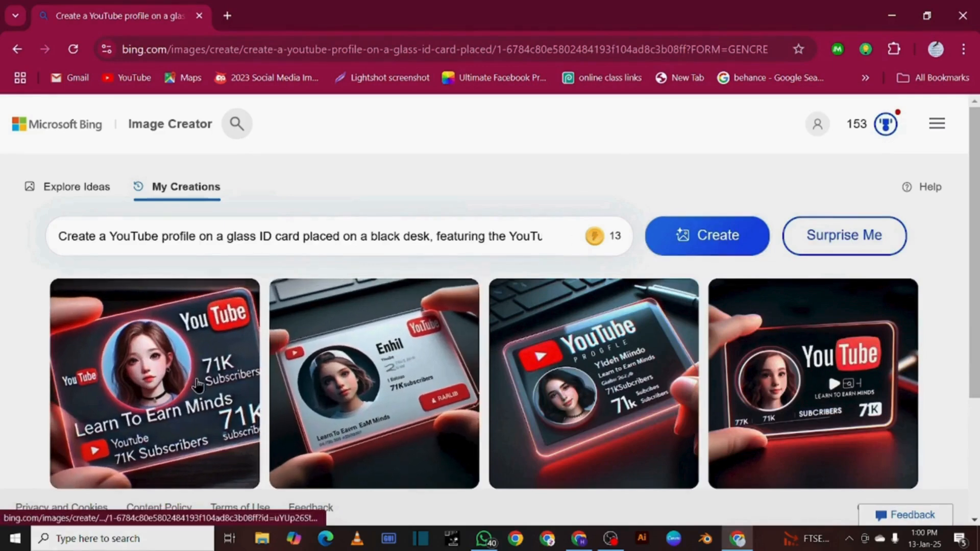
pyautogui.click(198, 385)
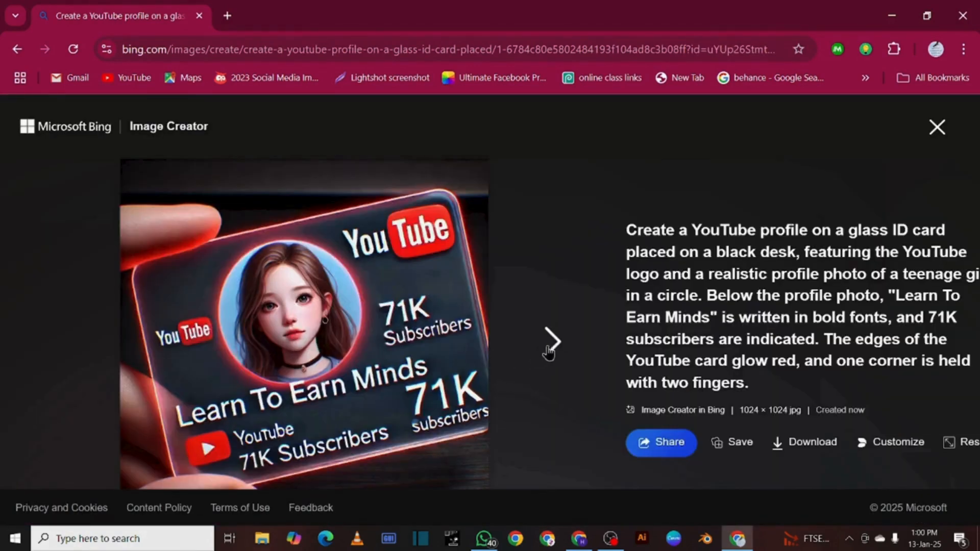
pyautogui.click(551, 341)
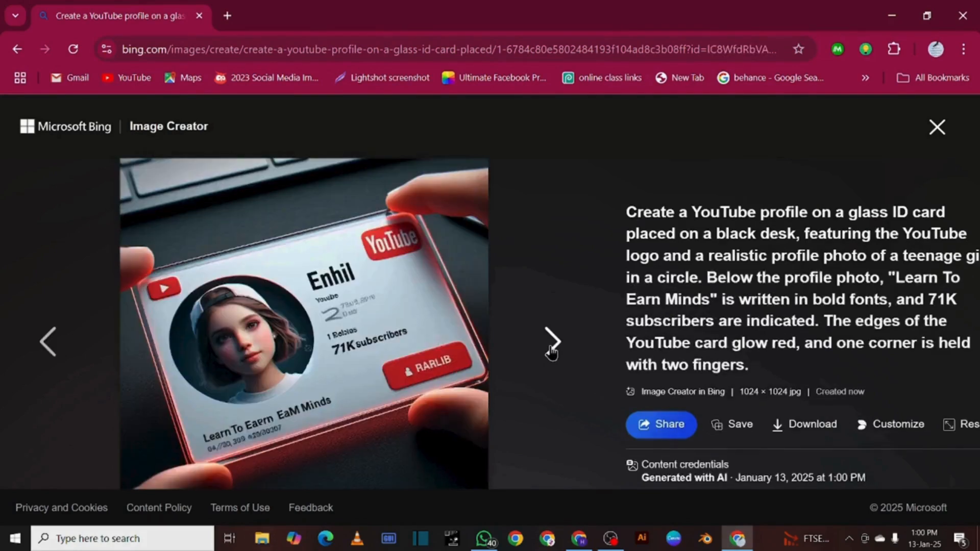
pyautogui.click(551, 347)
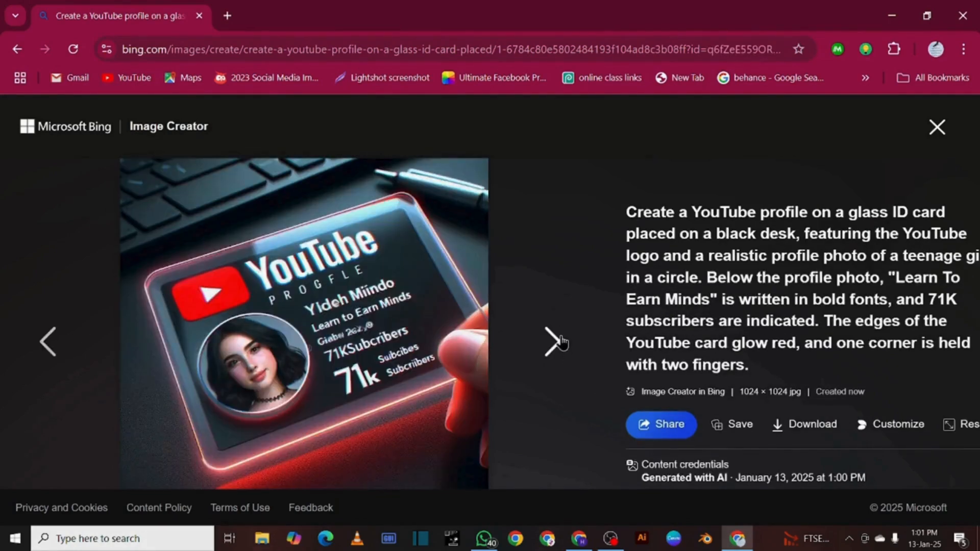
pyautogui.click(560, 343)
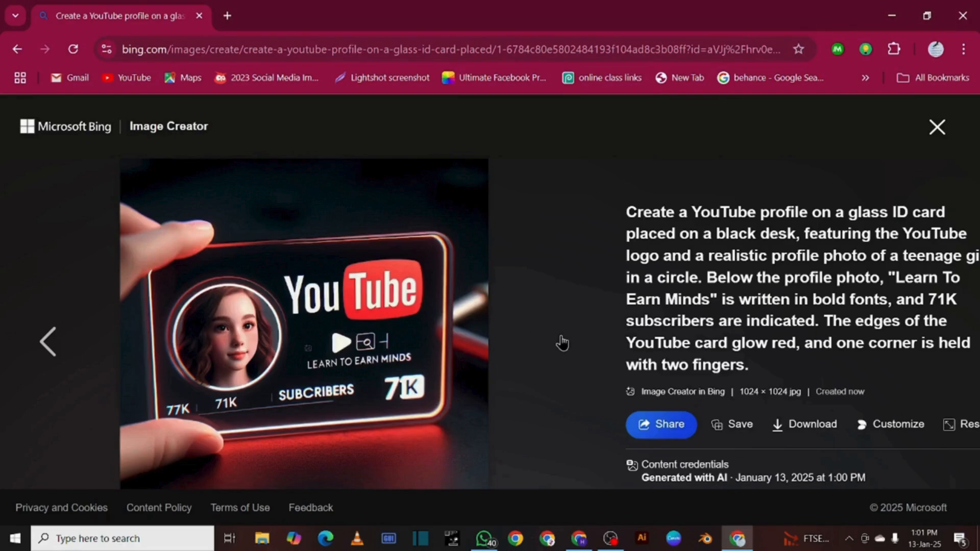
# Return to the first YouTube card image of the new set, download it and close the image viewer
pyautogui.click(57, 357)
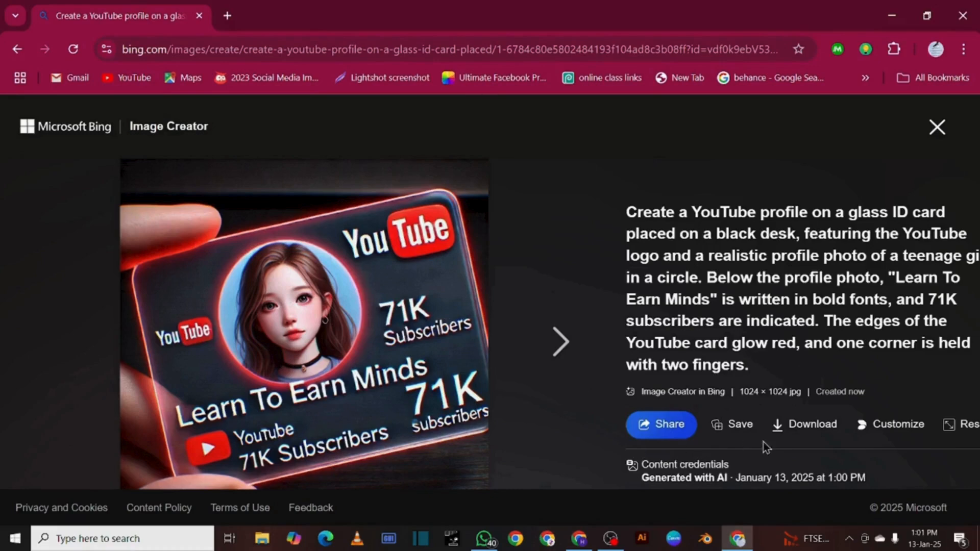
pyautogui.click(797, 428)
pyautogui.click(519, 290)
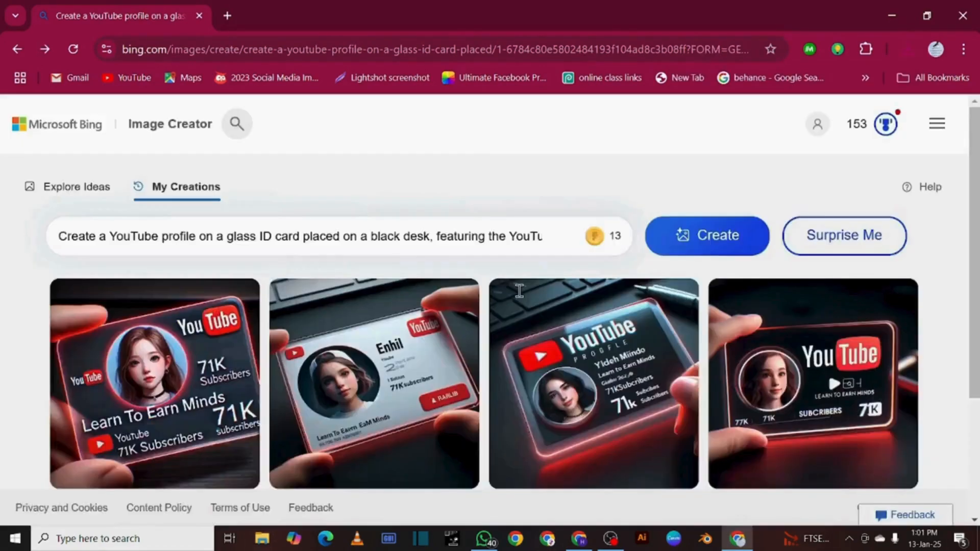
# Clear the YouTube prompt and copy the uppercase Instagram profile prompt with 90K followers from the Google Docs document
pyautogui.click(561, 237)
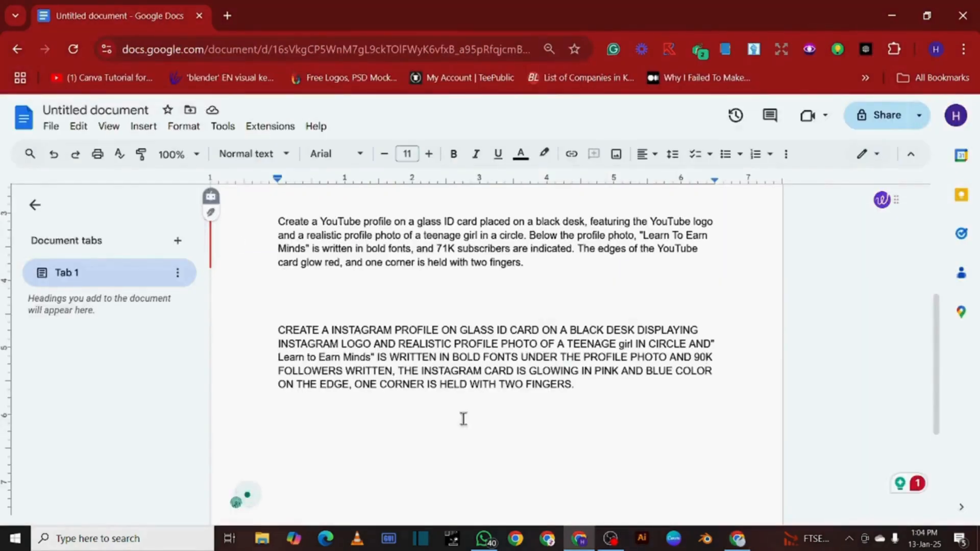
pyautogui.moveTo(274, 330); pyautogui.dragTo(688, 428)
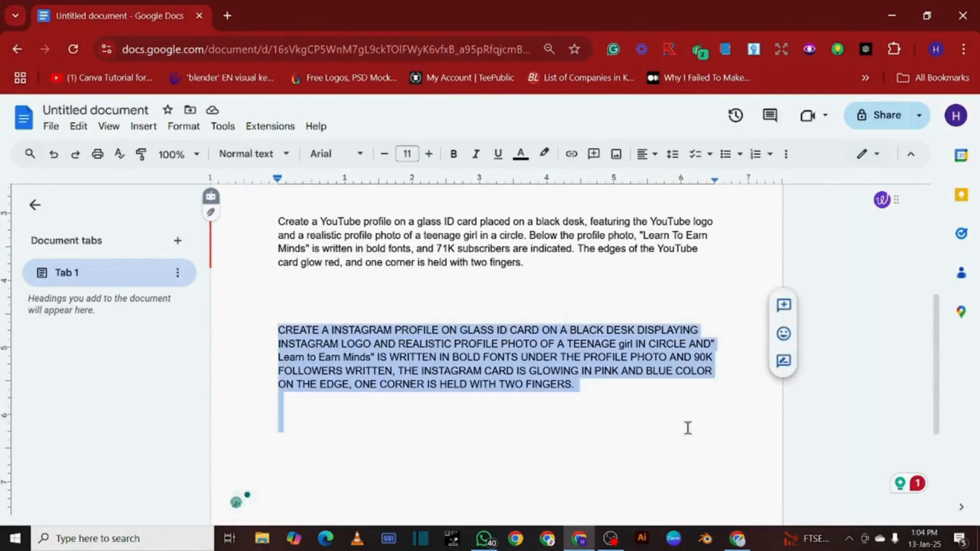
pyautogui.rightClick(570, 384)
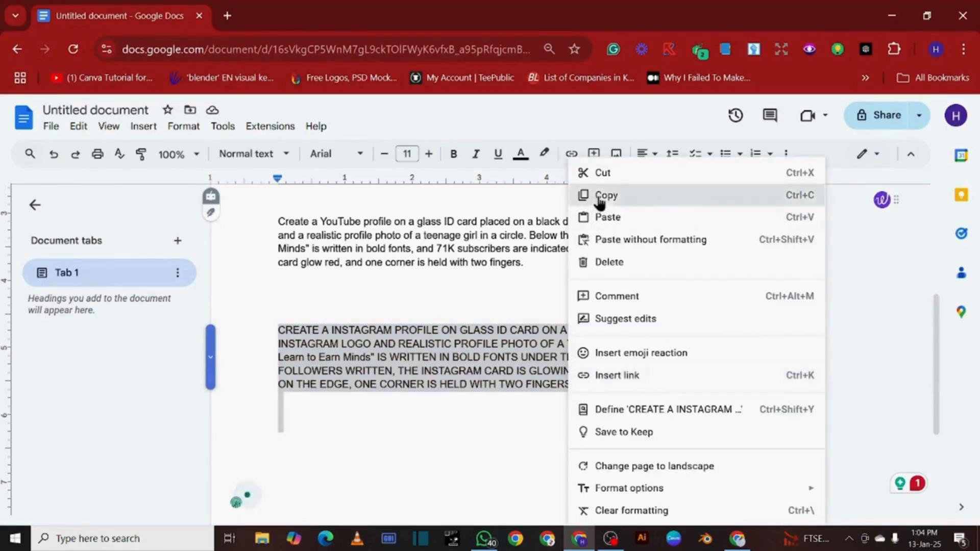
pyautogui.click(596, 199)
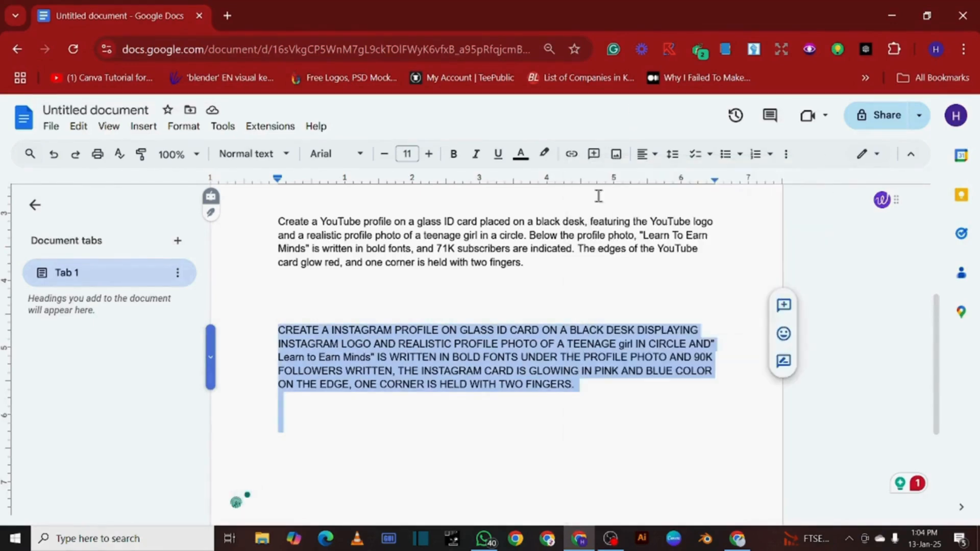
# Replace the prompt in Bing Image Creator with the copied Instagram profile text and generate images from it
pyautogui.click(582, 542)
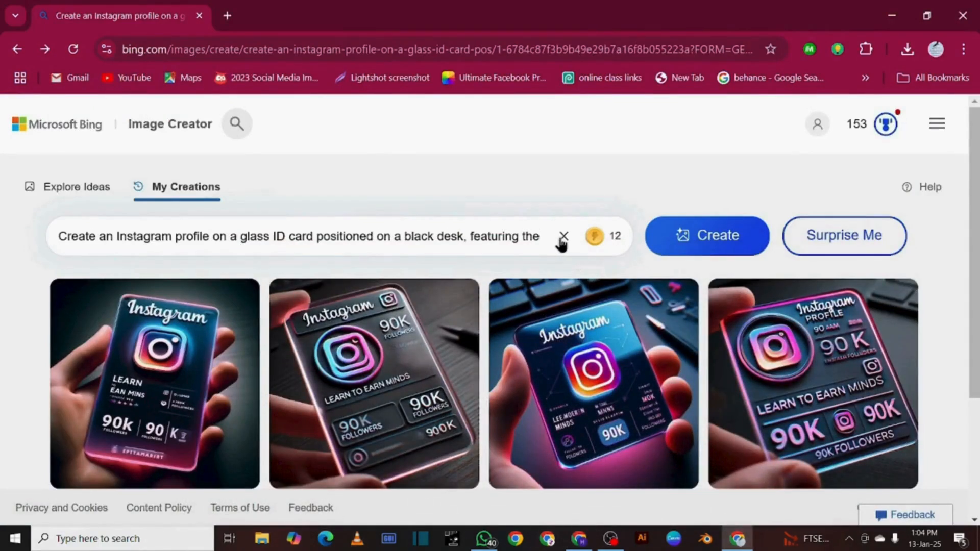
pyautogui.click(564, 237)
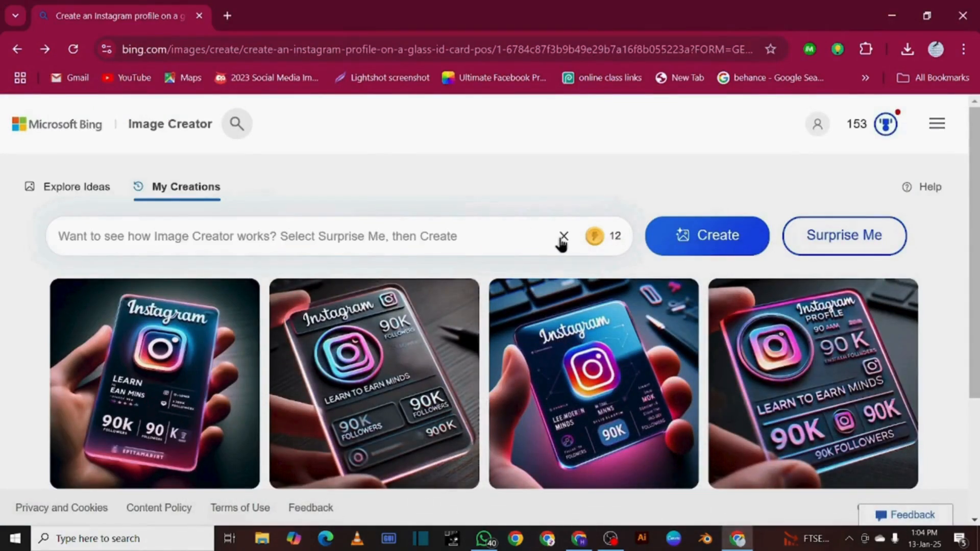
pyautogui.rightClick(117, 239)
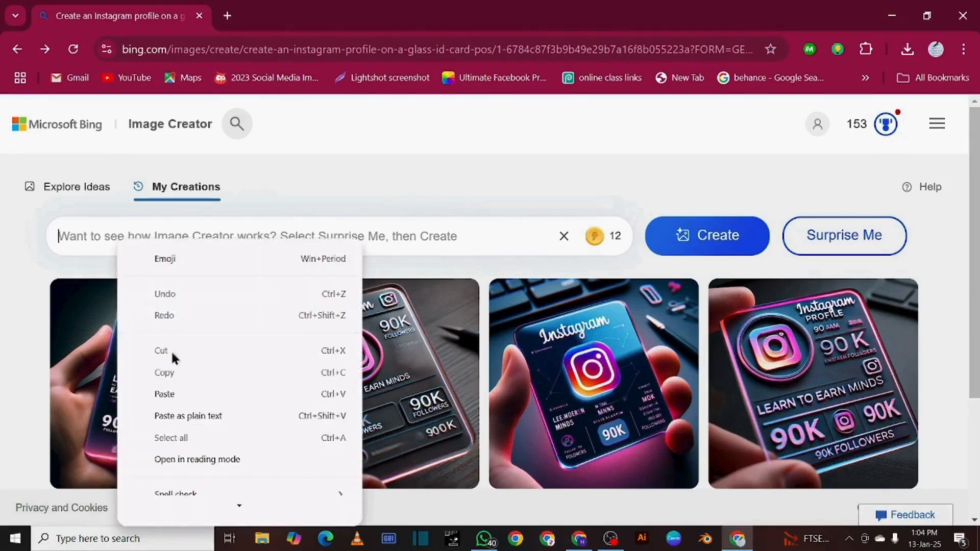
pyautogui.click(164, 395)
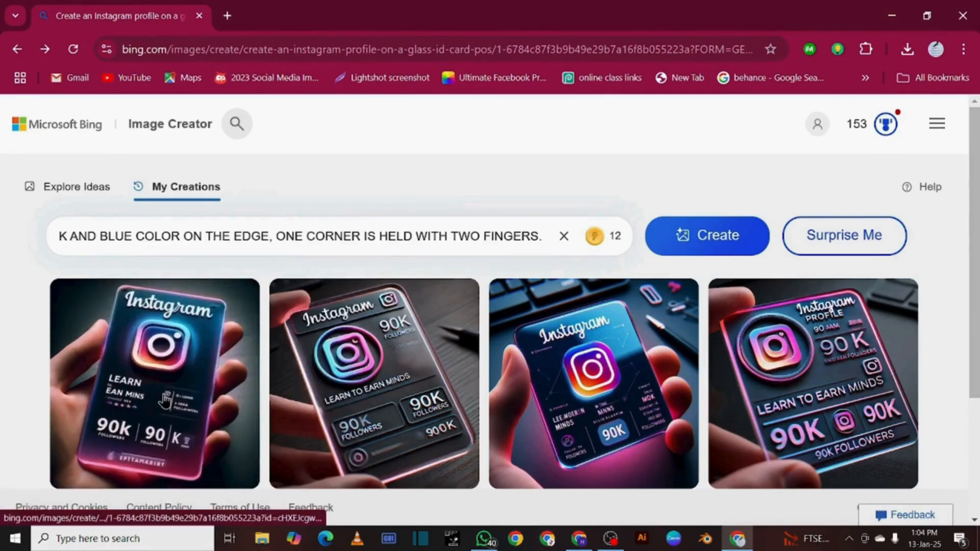
pyautogui.click(715, 239)
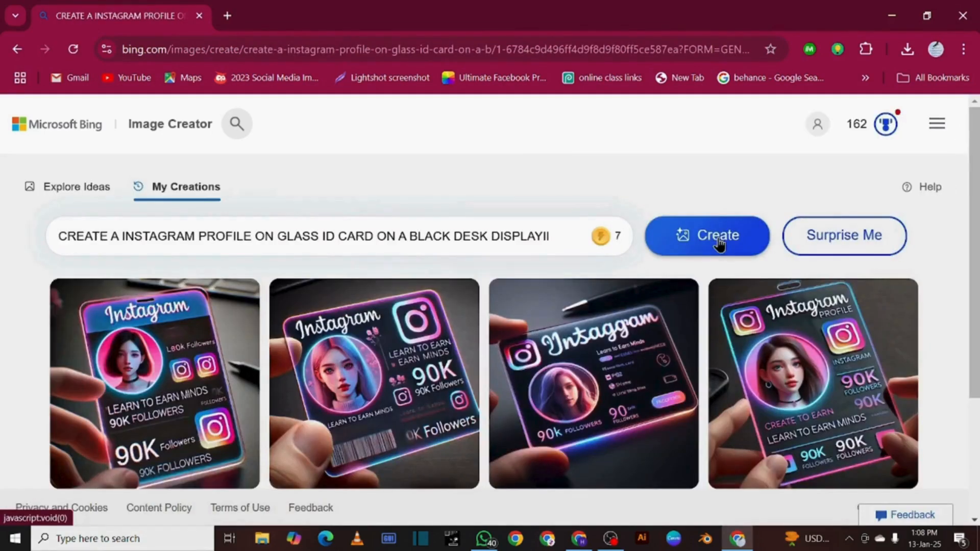
# View the generated Instagram cards one by one, download the fourth image and close the image viewer
pyautogui.click(179, 344)
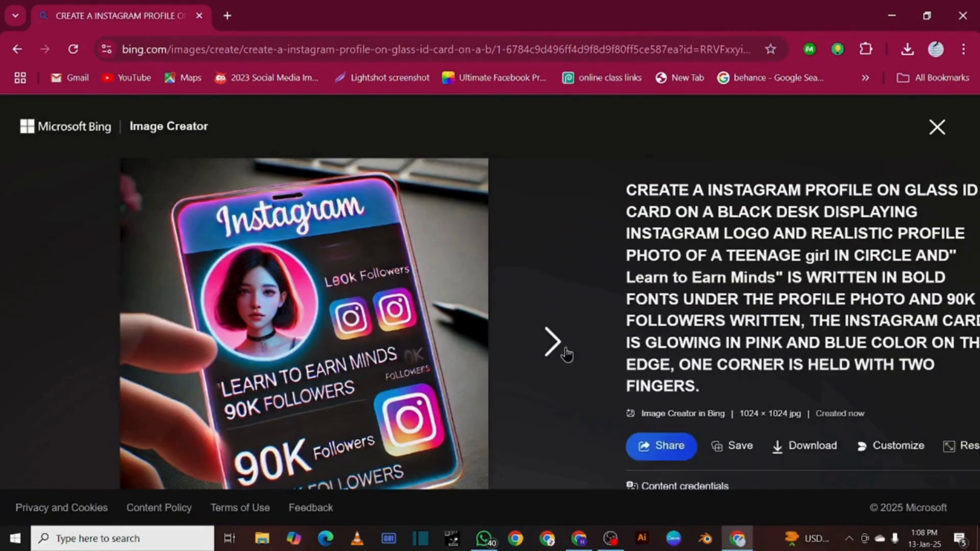
pyautogui.click(554, 349)
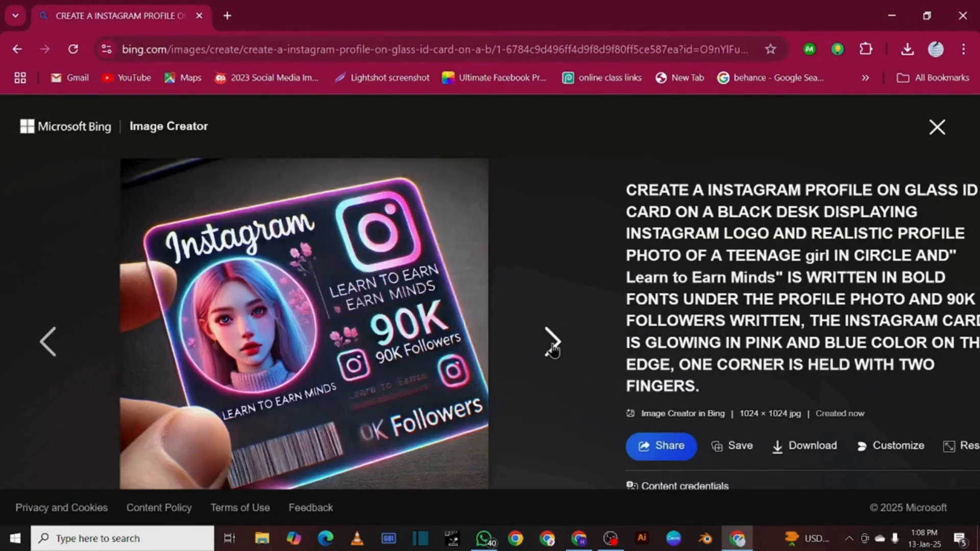
pyautogui.click(554, 350)
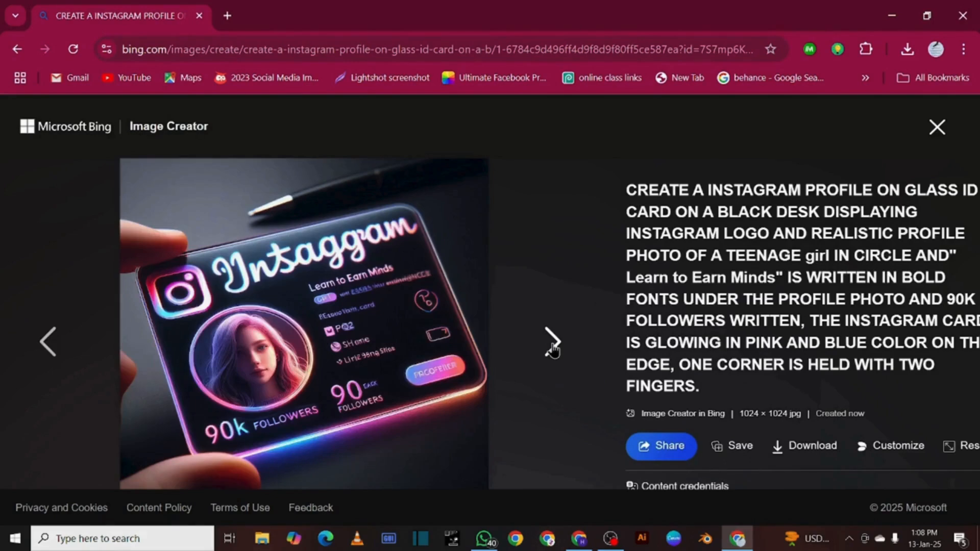
pyautogui.click(553, 350)
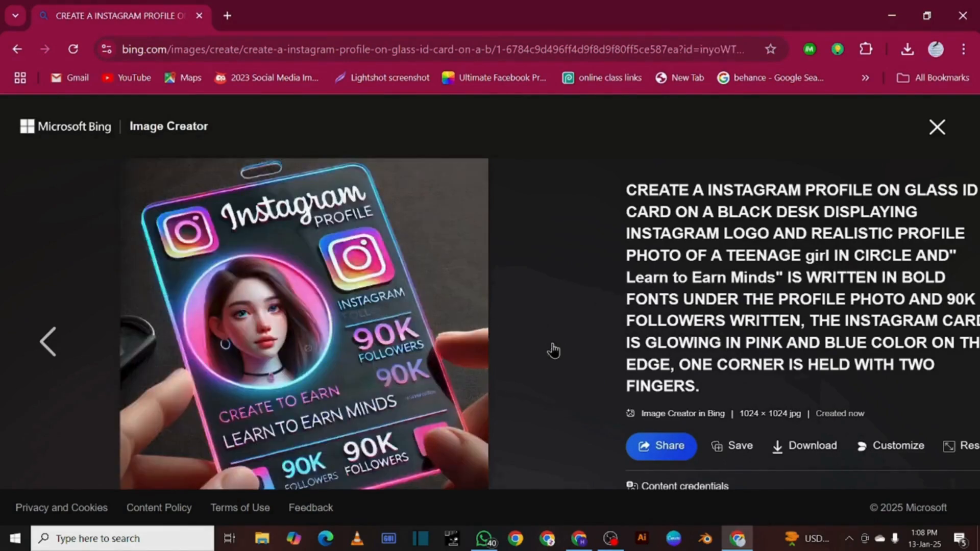
pyautogui.click(806, 445)
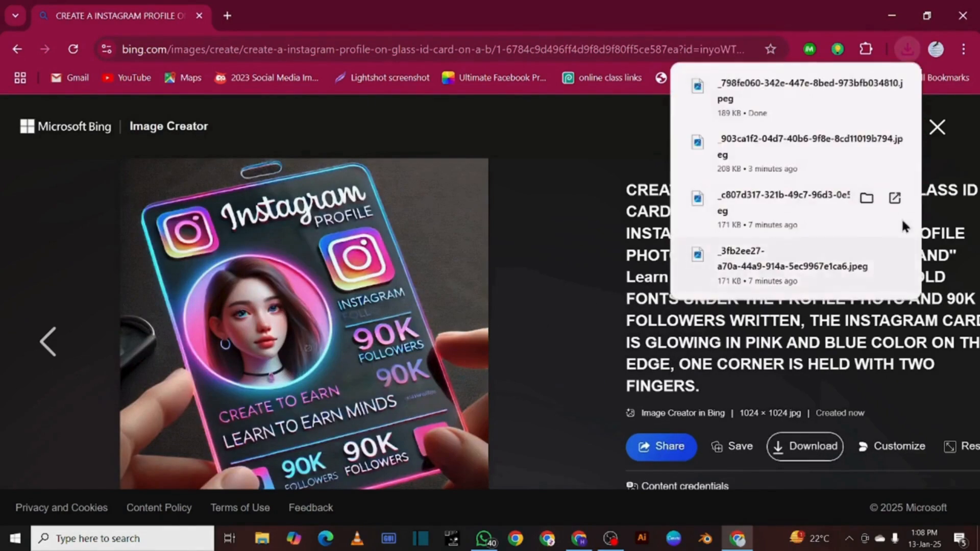
pyautogui.click(940, 129)
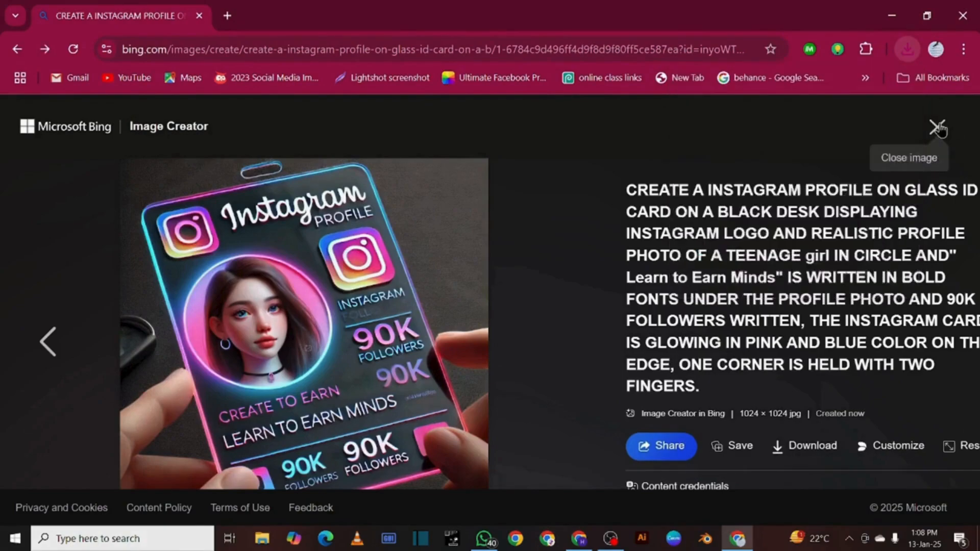
# Close the image viewer, search Google for "remaker ai" in a new tab and open Remaker AI's Face Swap Online Free page
pyautogui.click(937, 128)
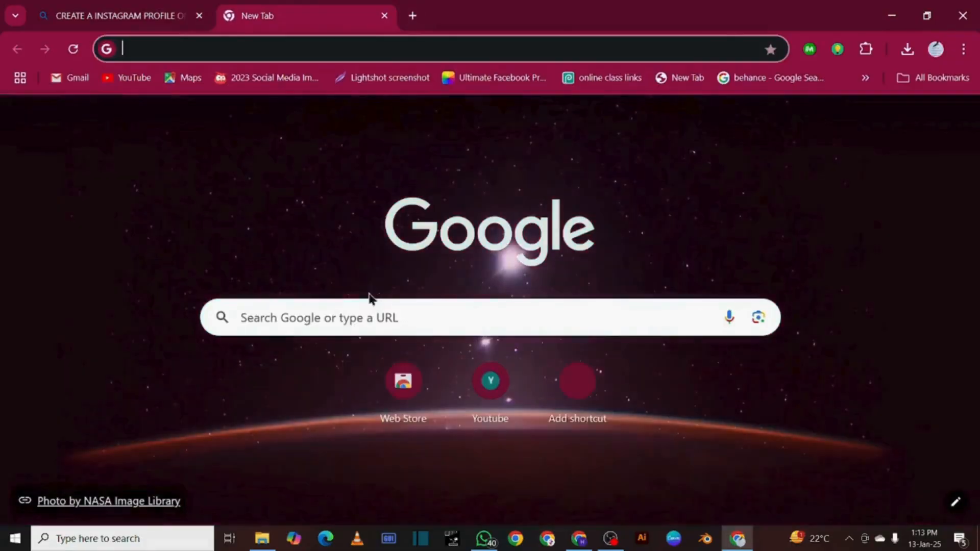
pyautogui.click(323, 311)
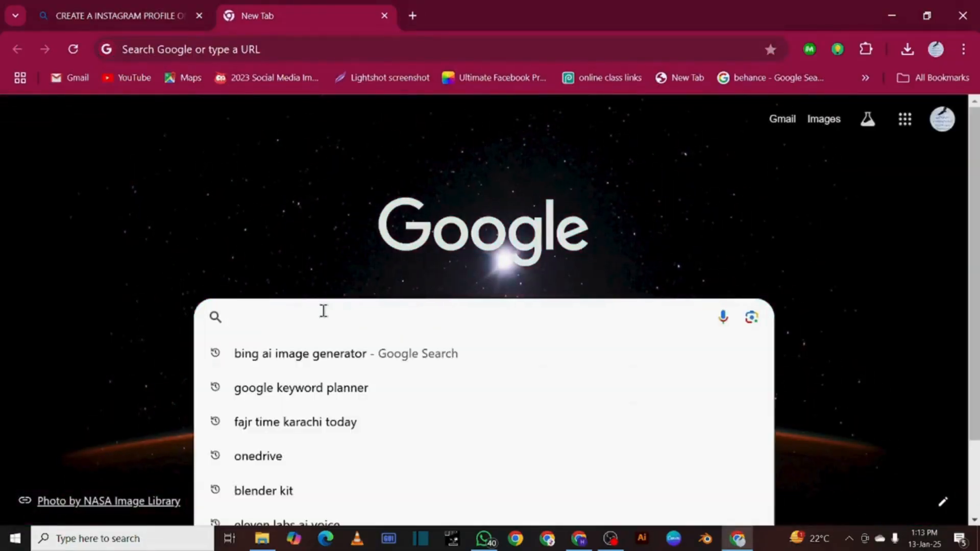
pyautogui.write('rem')
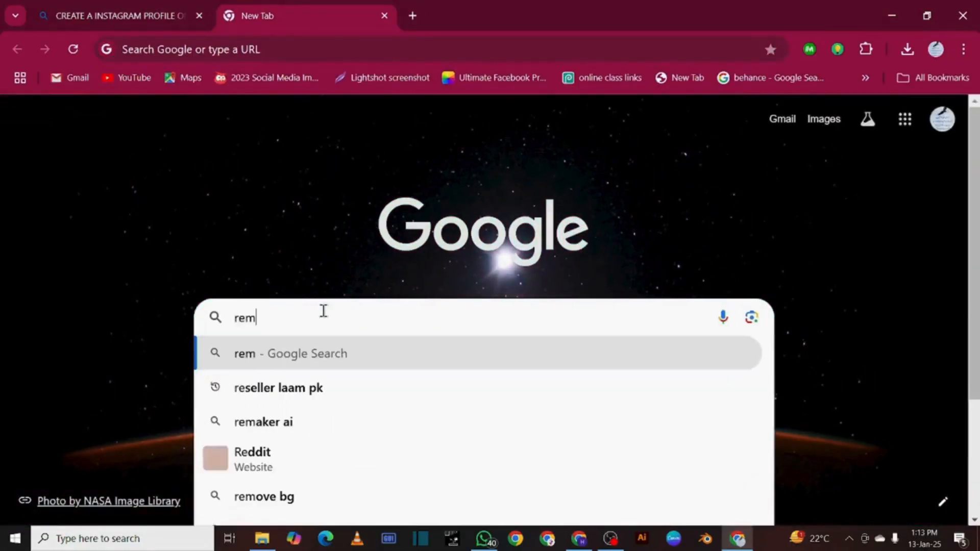
pyautogui.write('aker ai')
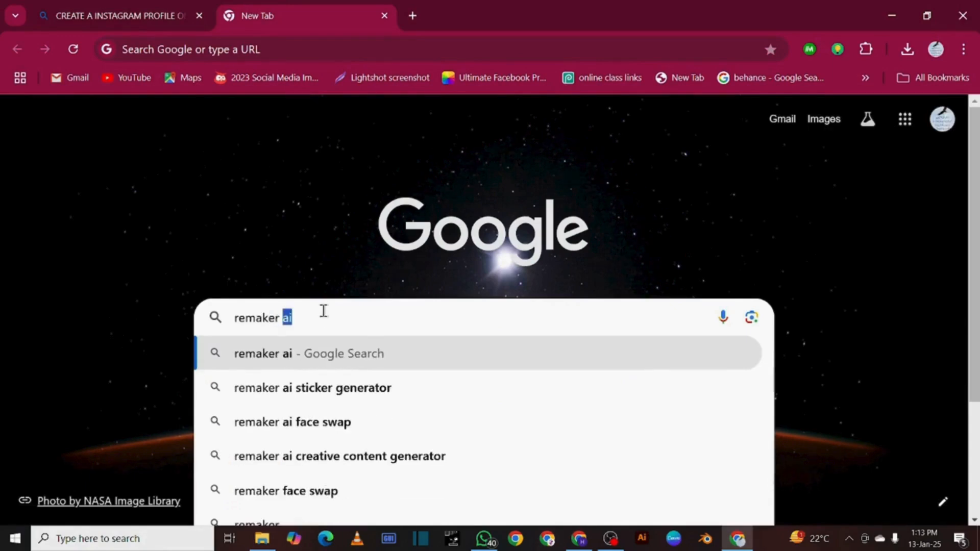
pyautogui.press('Return')
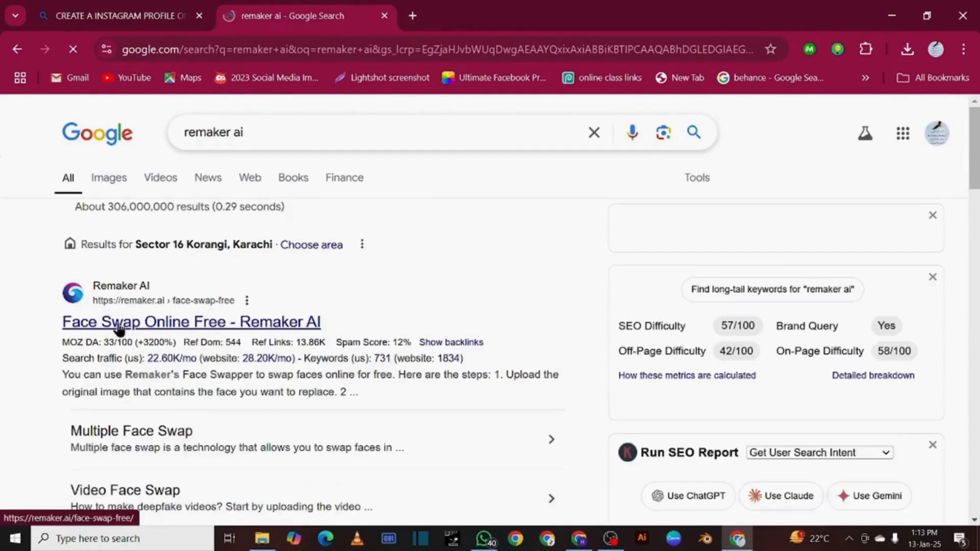
pyautogui.click(119, 326)
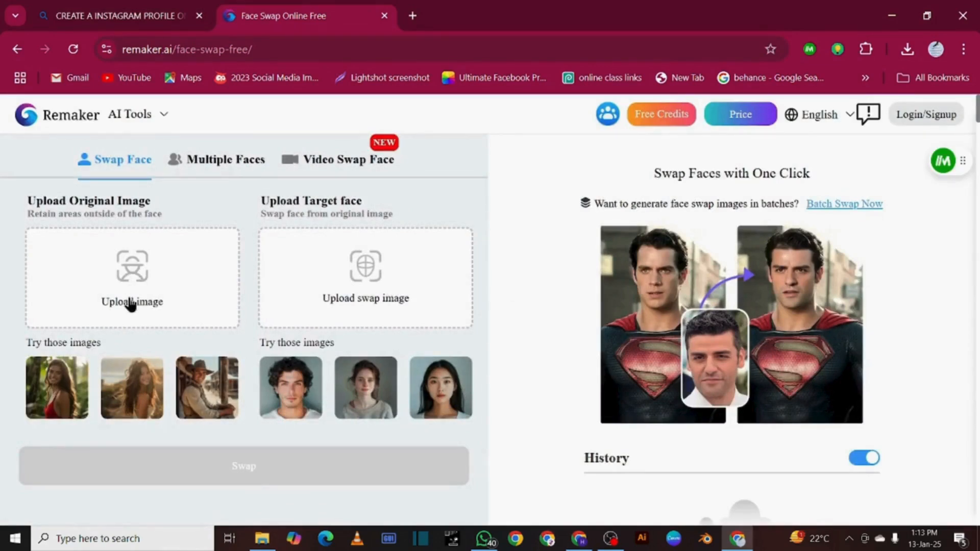
# Upload youtube id card.jpeg as the original image and choose the sample woman in the grey sweater as the target face
pyautogui.click(130, 303)
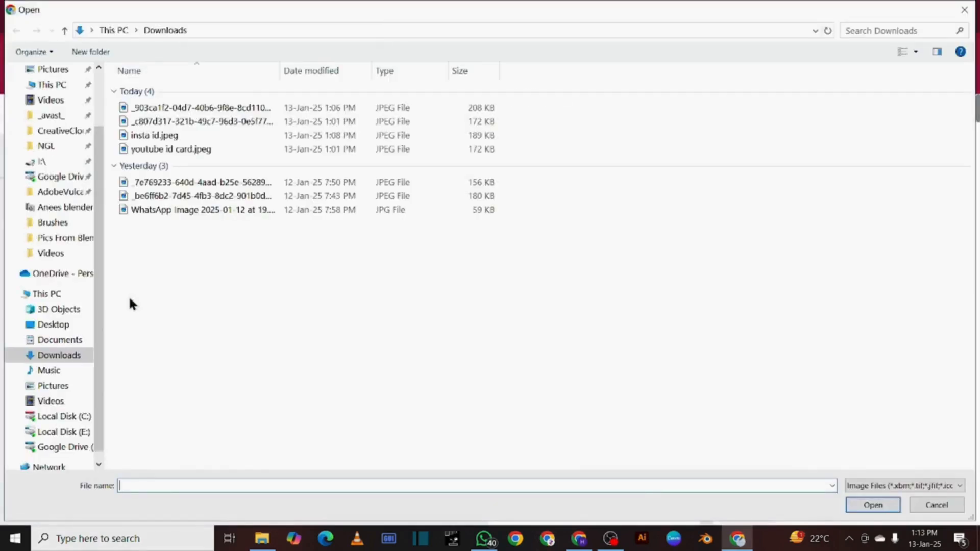
pyautogui.doubleClick(149, 150)
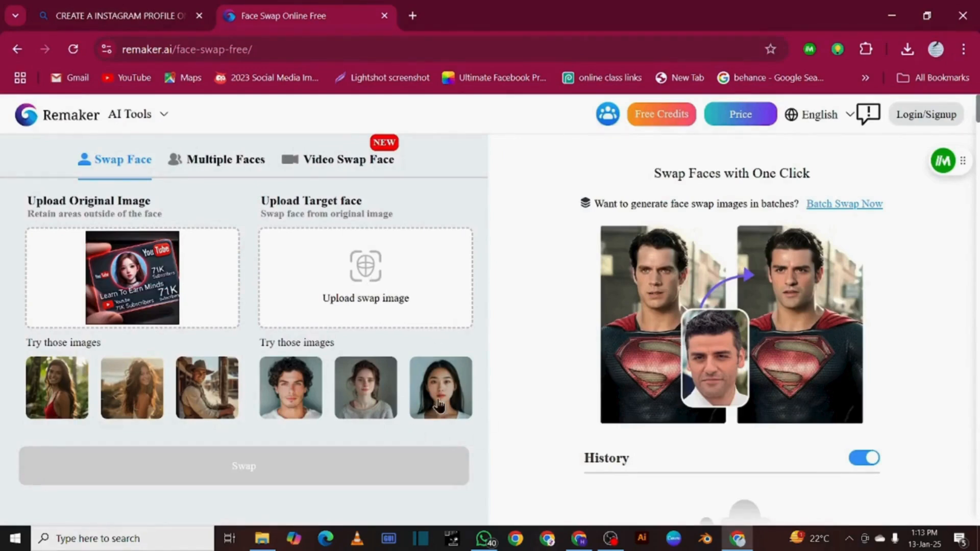
pyautogui.click(379, 399)
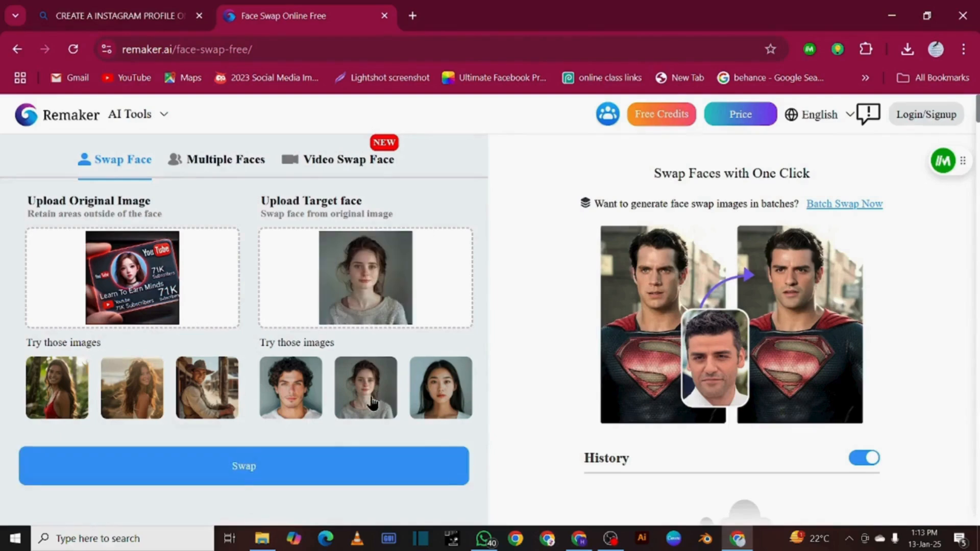
# Run the face swap on the YouTube card and download the resulting image
pyautogui.click(244, 466)
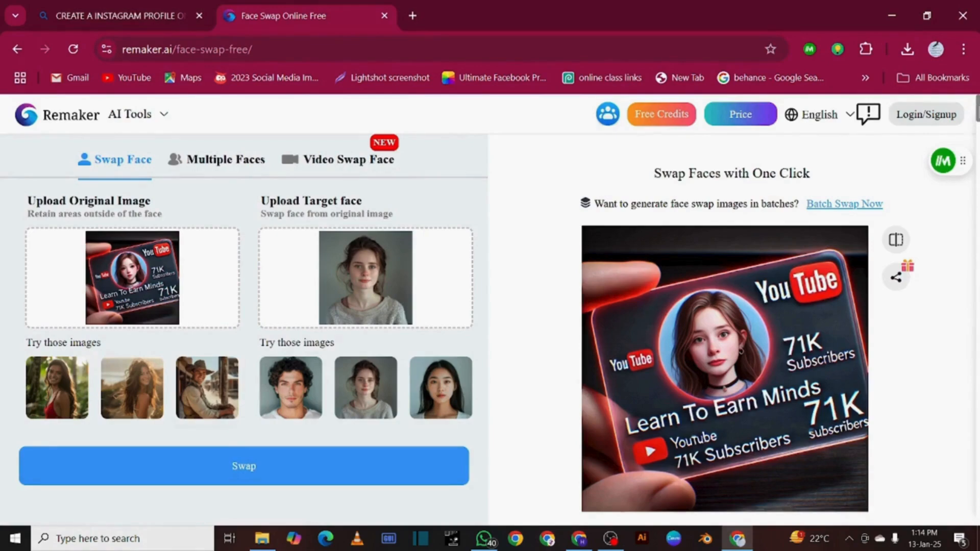
pyautogui.scroll(-3, 491, 310)
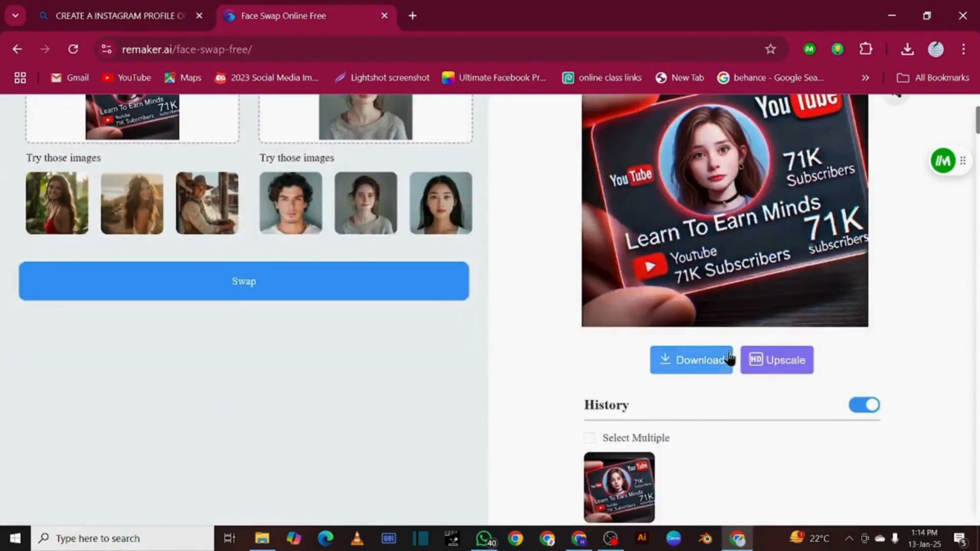
pyautogui.click(709, 363)
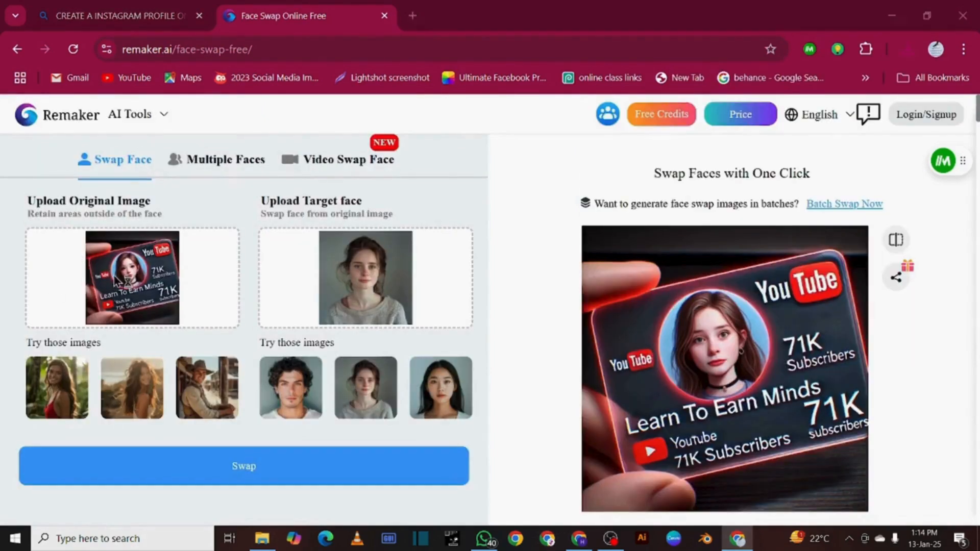
# Face-swap insta id.jpeg as the new original image using the same target face, and download the resulting Instagram card
pyautogui.click(116, 281)
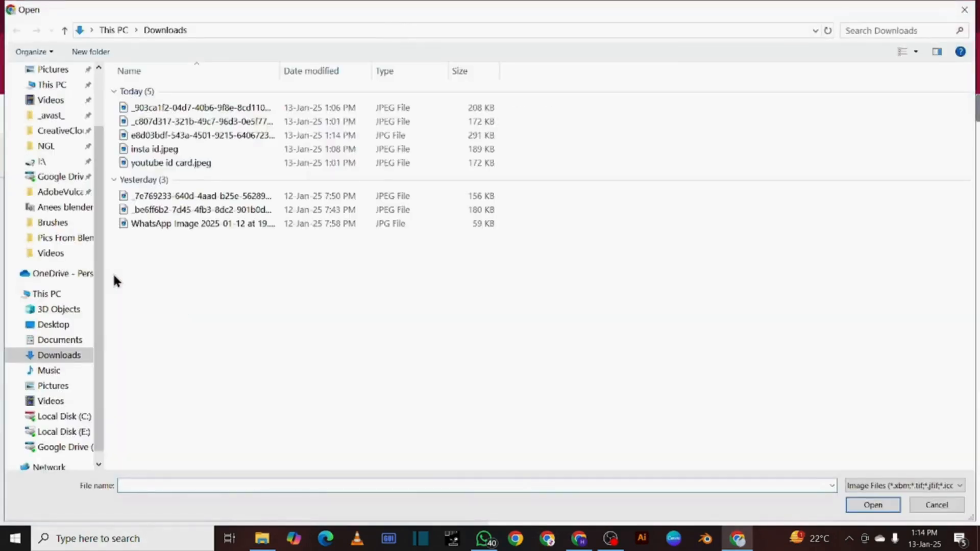
pyautogui.doubleClick(189, 152)
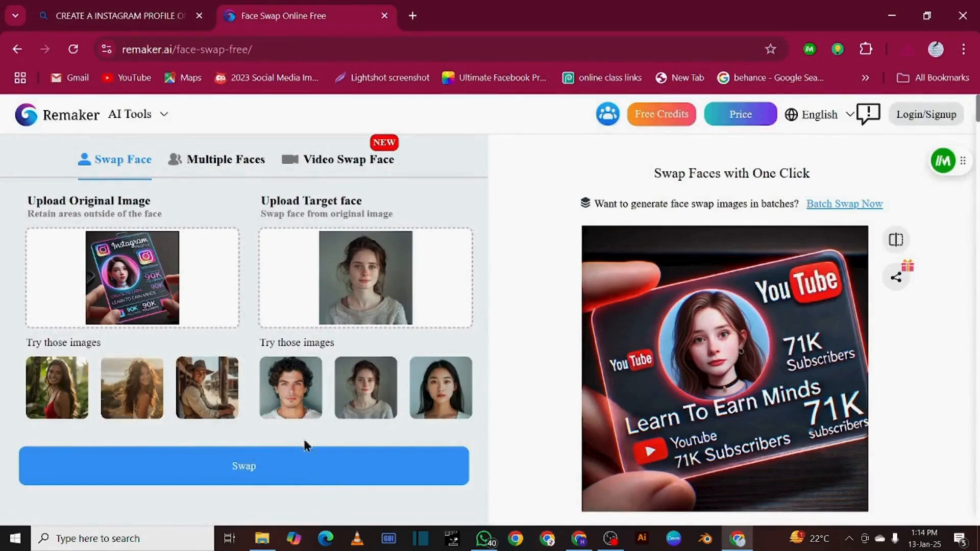
pyautogui.click(242, 474)
pyautogui.moveTo(977, 117); pyautogui.dragTo(978, 123)
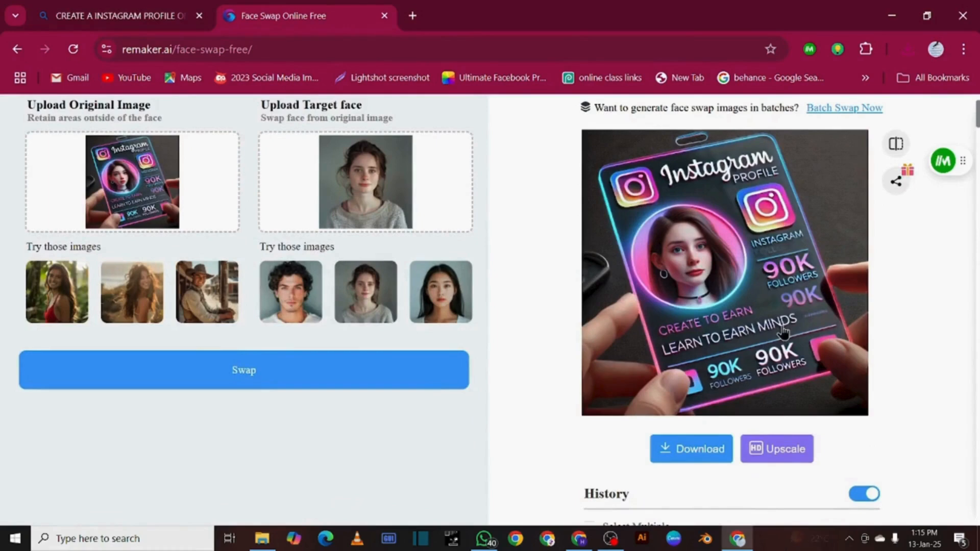
pyautogui.click(685, 453)
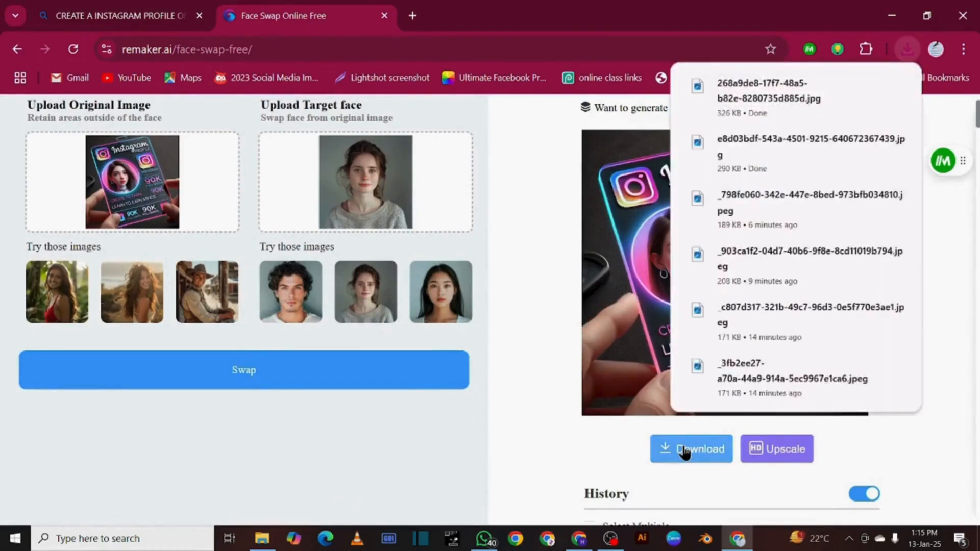